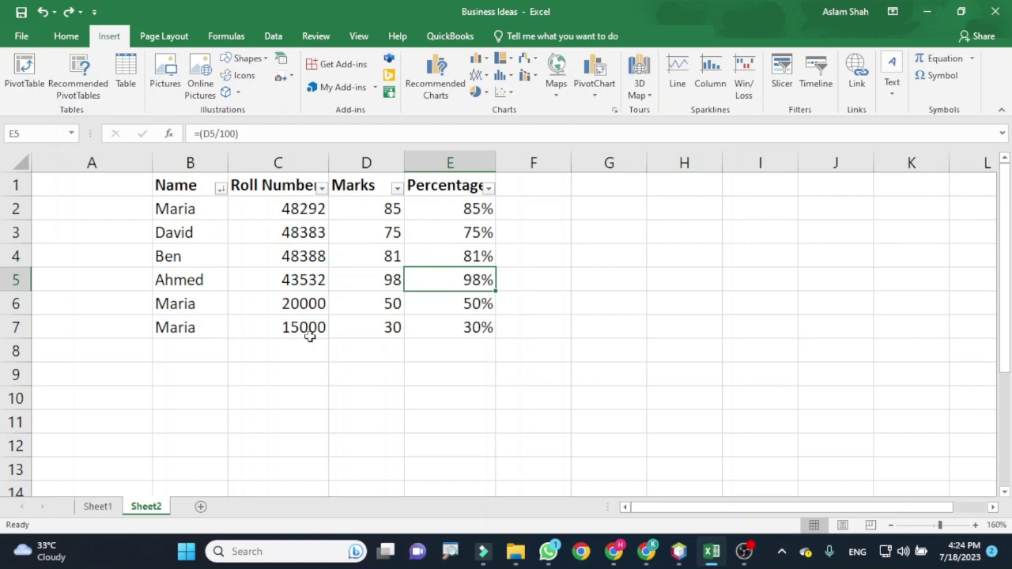
{"action": "left_click_drag", "start_coordinate": [197, 204], "coordinate": [190, 321]}
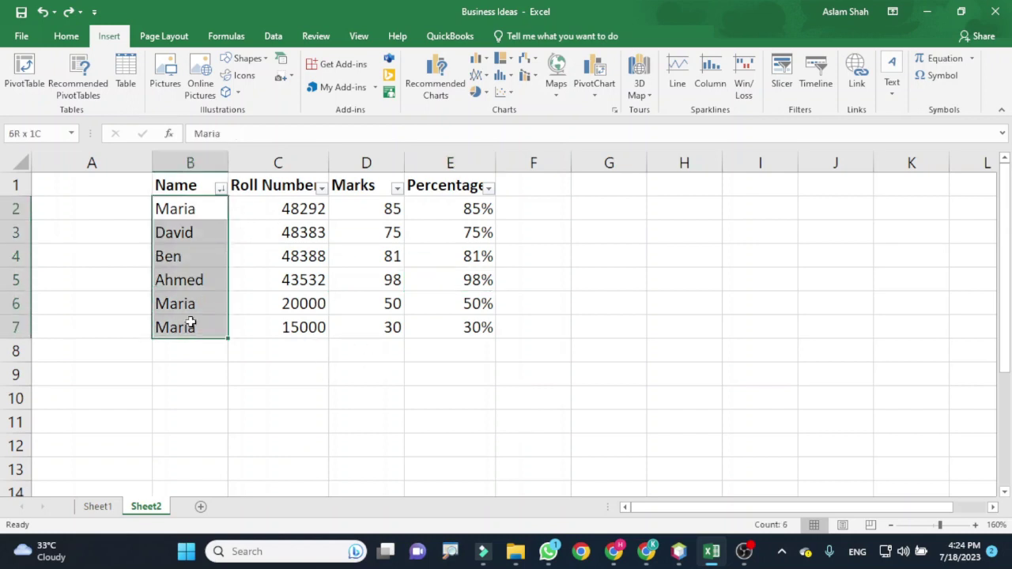
{"action": "left_click_drag", "start_coordinate": [380, 207], "coordinate": [390, 327]}
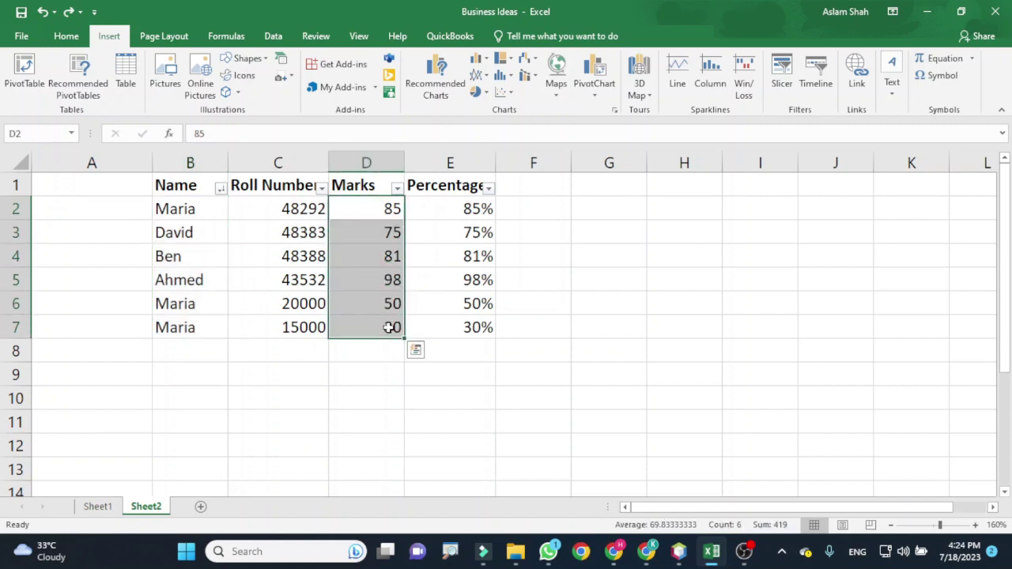
{"action": "left_click_drag", "start_coordinate": [185, 207], "coordinate": [200, 330]}
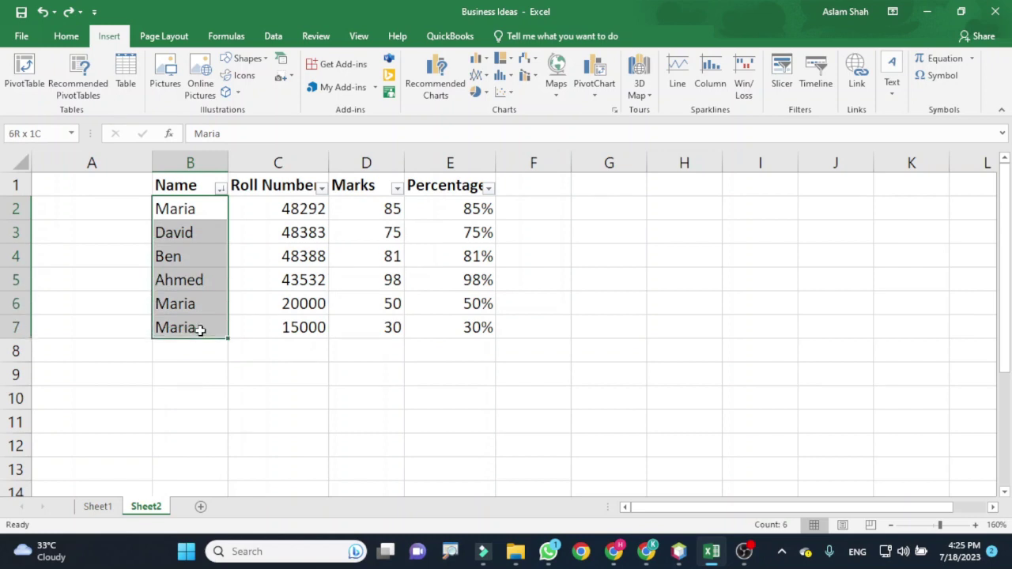
{"action": "left_click_drag", "start_coordinate": [378, 217], "coordinate": [391, 328]}
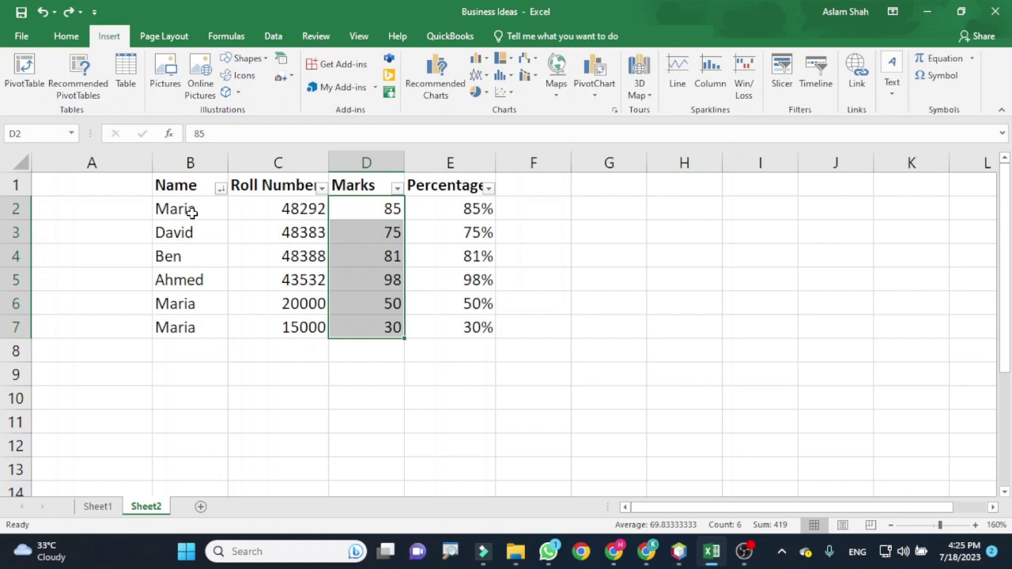
- Insert a 2-D clustered column chart from the student names in B2:B7 and the marks in D2:D7
{"action": "left_click_drag", "start_coordinate": [203, 209], "coordinate": [207, 330]}
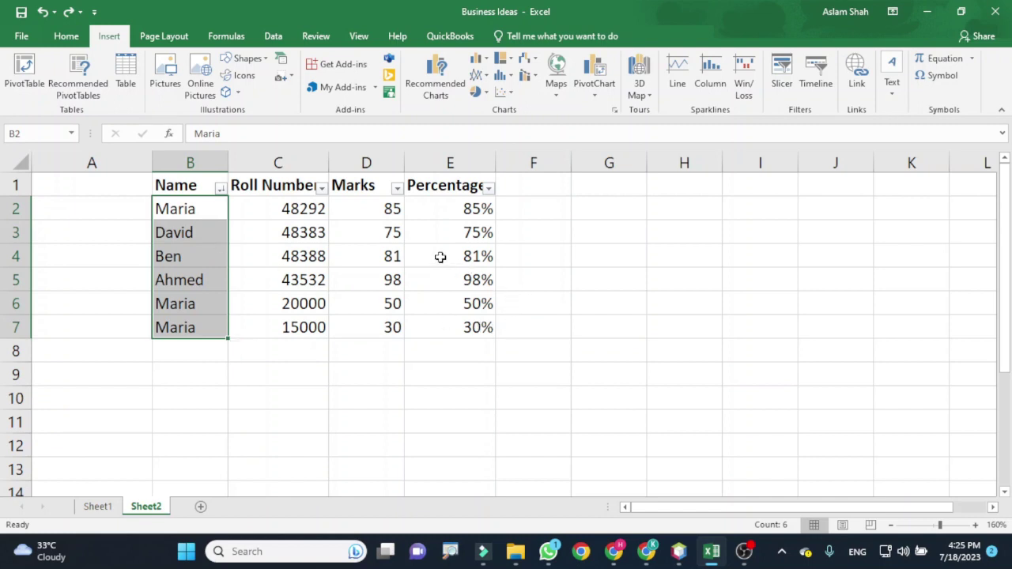
{"action": "left_click", "coordinate": [369, 212], "text": "ctrl"}
{"action": "left_click_drag", "start_coordinate": [369, 215], "coordinate": [377, 328]}
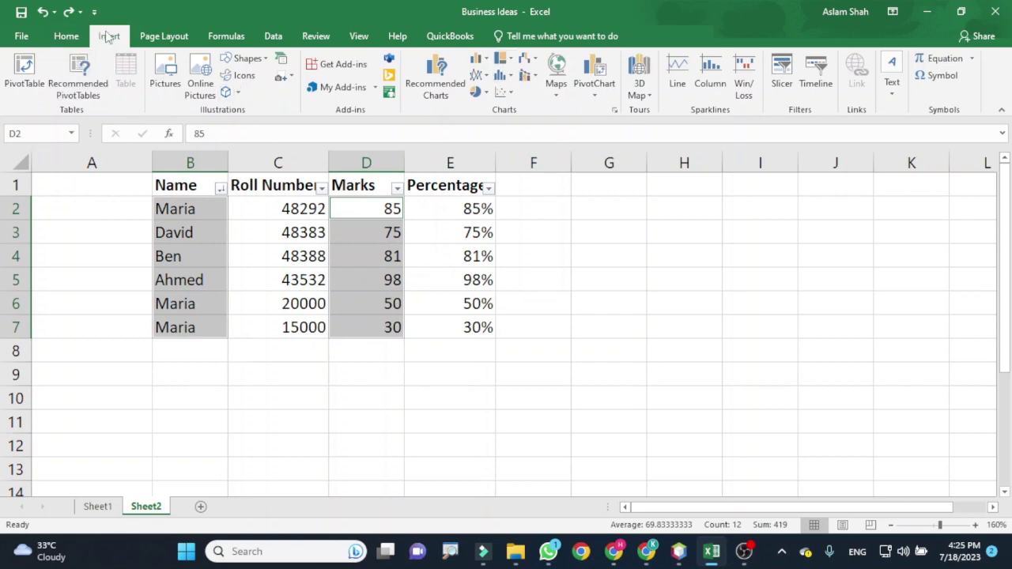
{"action": "left_click", "coordinate": [486, 67]}
{"action": "left_click", "coordinate": [486, 67]}
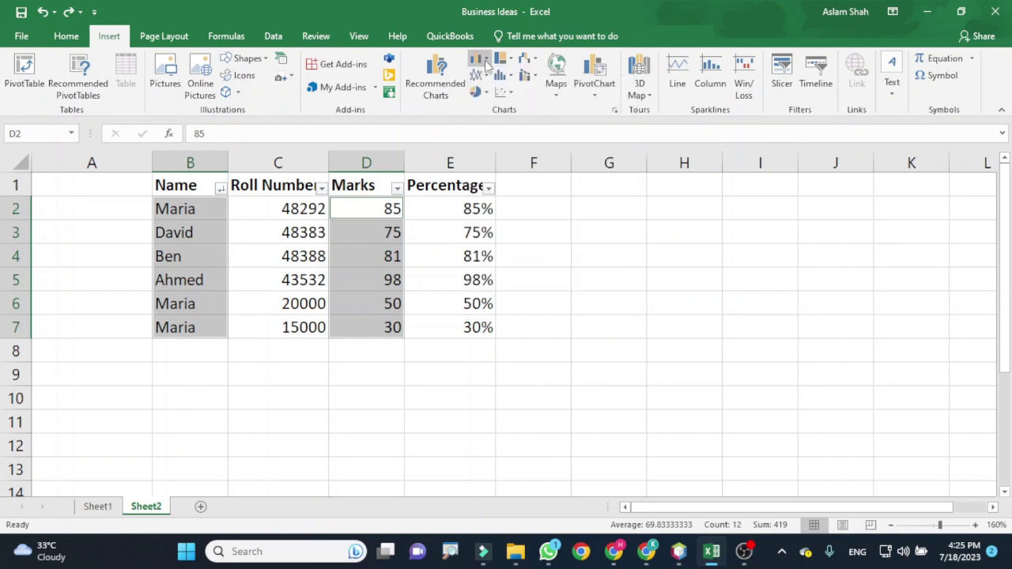
{"action": "left_click", "coordinate": [488, 64]}
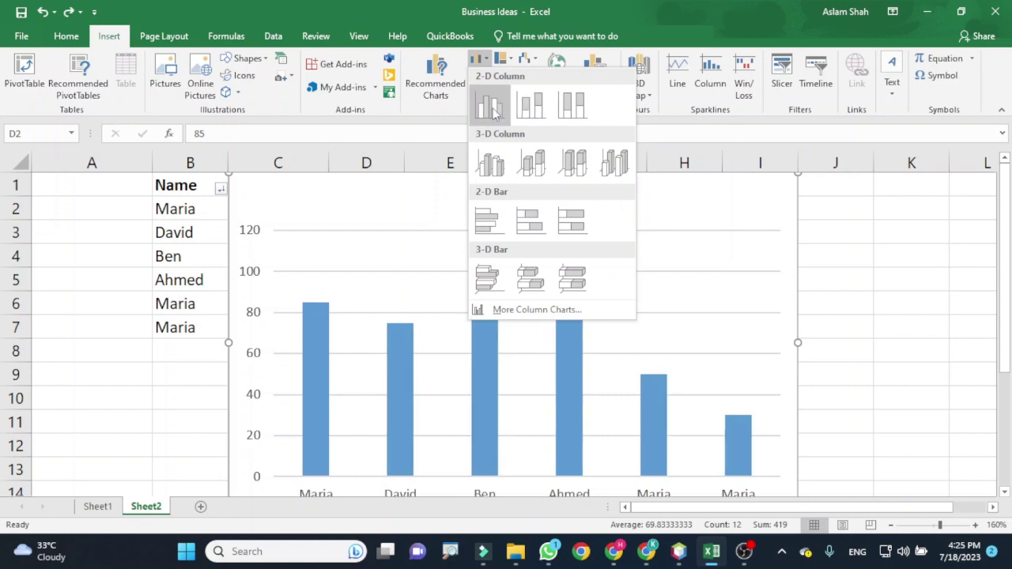
{"action": "left_click", "coordinate": [489, 106]}
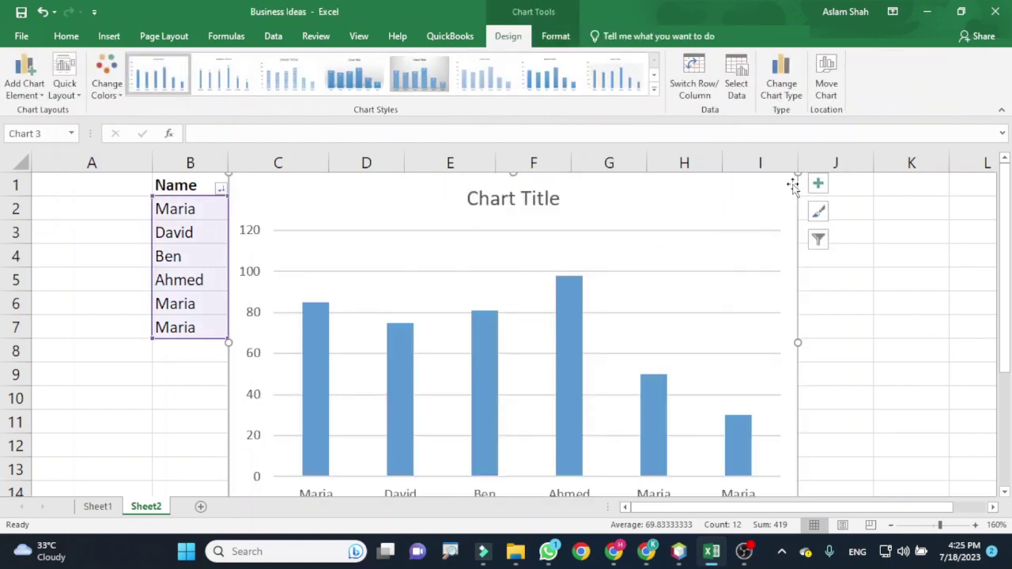
- Shrink the column chart and move it beside the Marks column so the names and marks stay uncovered
{"action": "left_click_drag", "start_coordinate": [798, 173], "coordinate": [625, 298]}
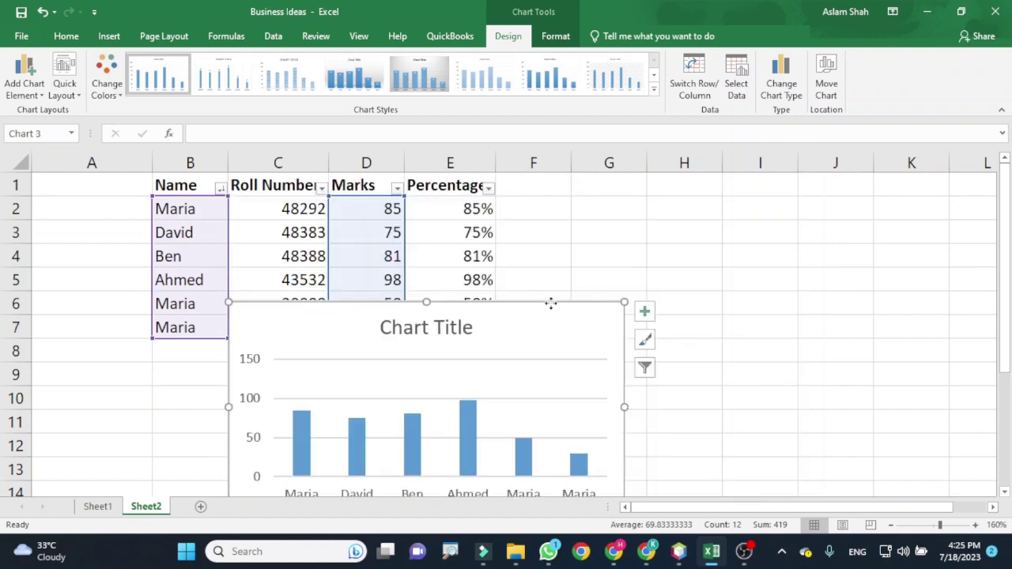
{"action": "left_click_drag", "start_coordinate": [549, 300], "coordinate": [746, 204]}
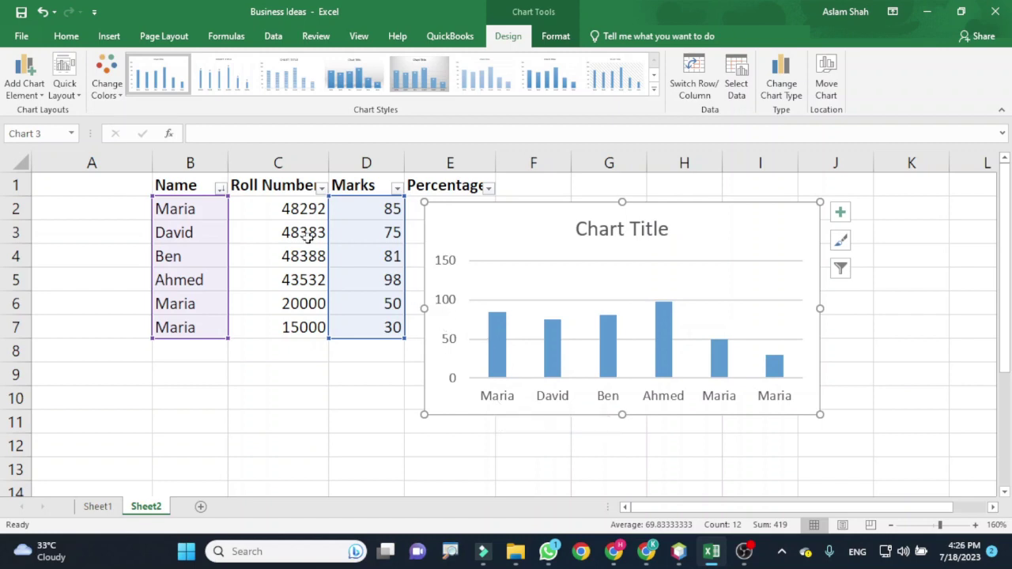
- Compare the tallest column in the chart with the matching name and mark in row 5
{"action": "left_click", "coordinate": [368, 208]}
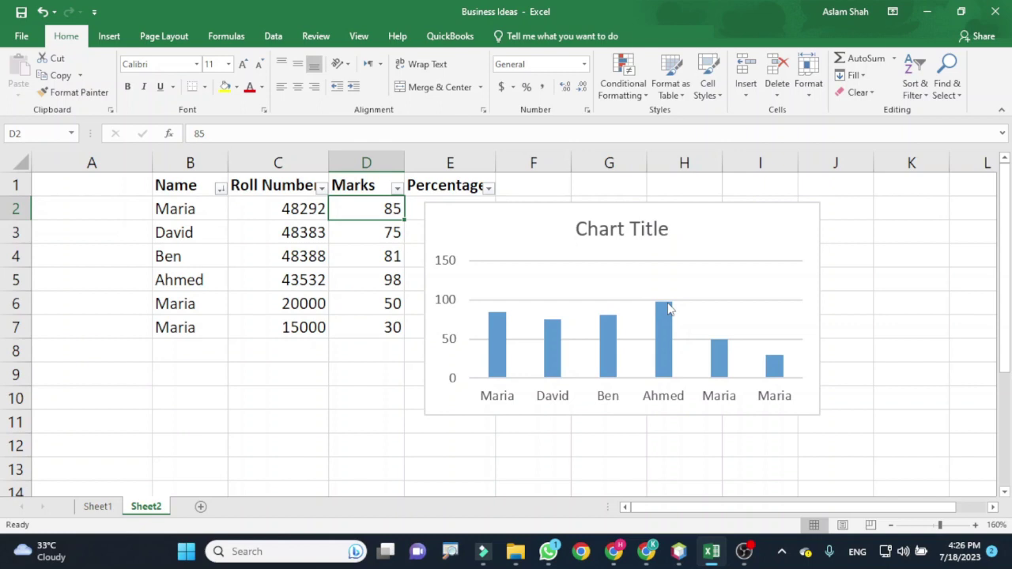
{"action": "mouse_move", "coordinate": [668, 308]}
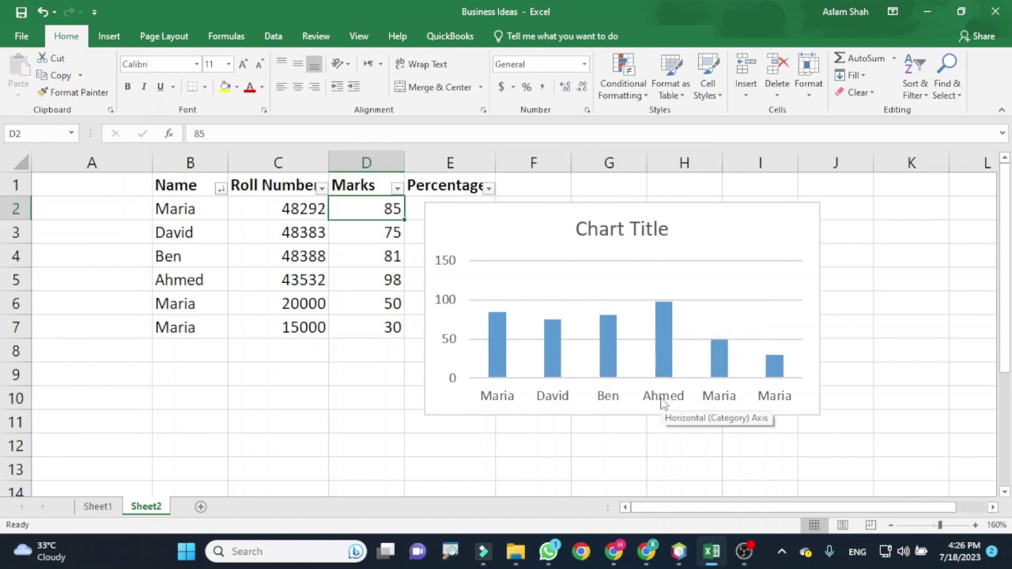
{"action": "left_click", "coordinate": [183, 280]}
{"action": "left_click", "coordinate": [385, 281]}
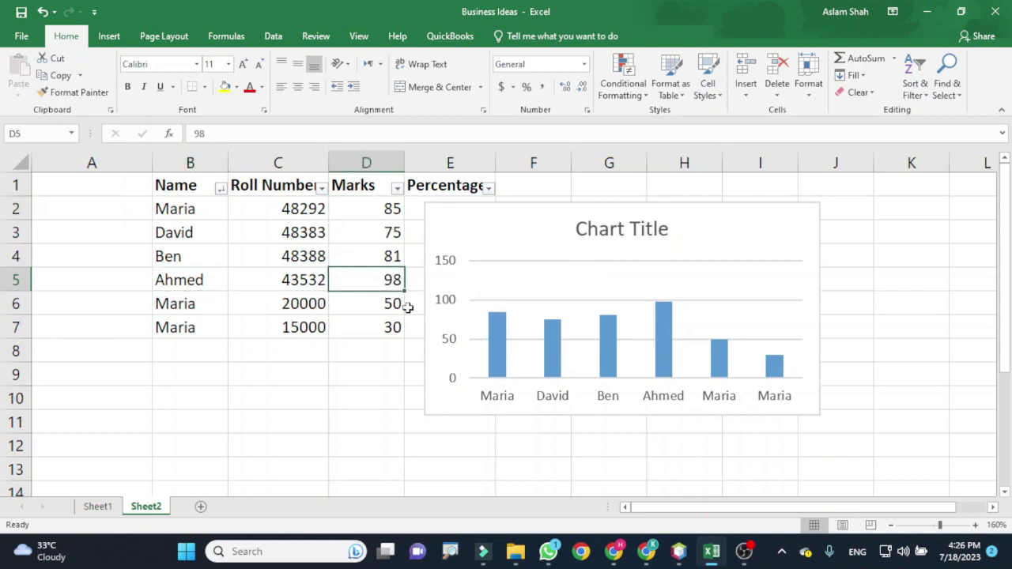
- Delete the whole column chart from Sheet2
{"action": "left_click", "coordinate": [610, 294]}
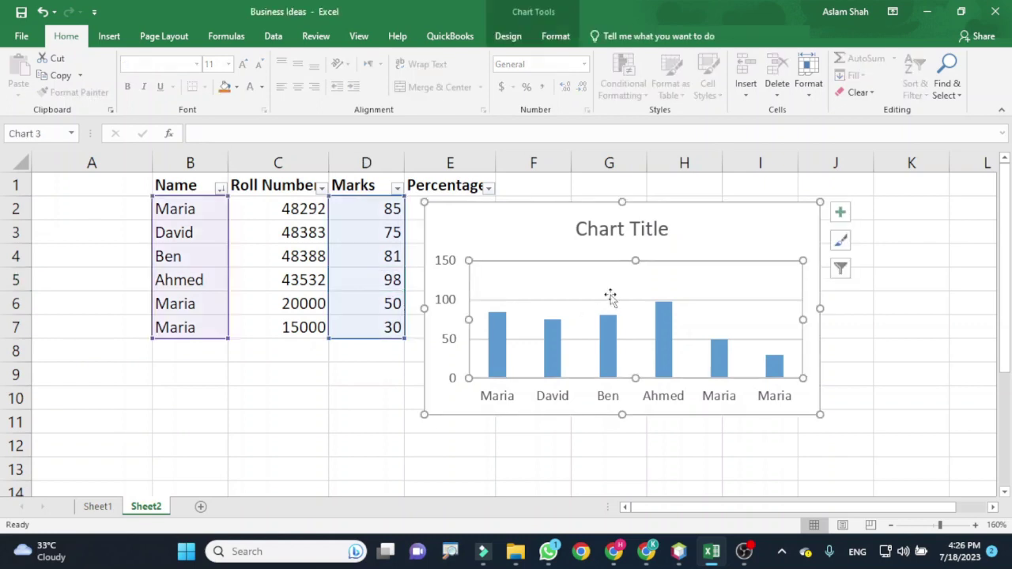
{"action": "left_click", "coordinate": [709, 228]}
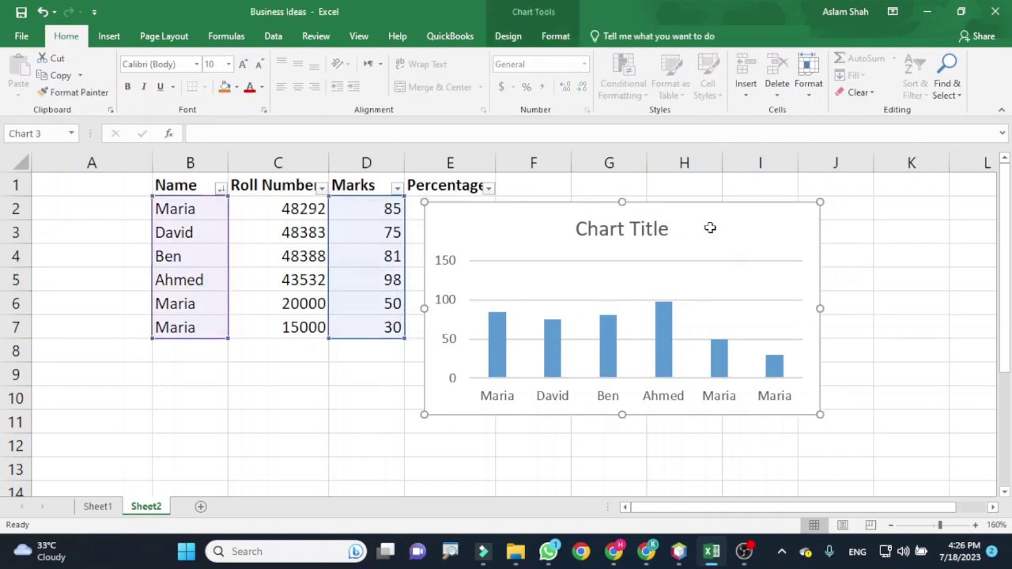
{"action": "key", "text": "Delete"}
- Insert a basic 2-D pie chart from the names in B2:B7 and the marks in D2:D7
{"action": "left_click_drag", "start_coordinate": [178, 209], "coordinate": [194, 325]}
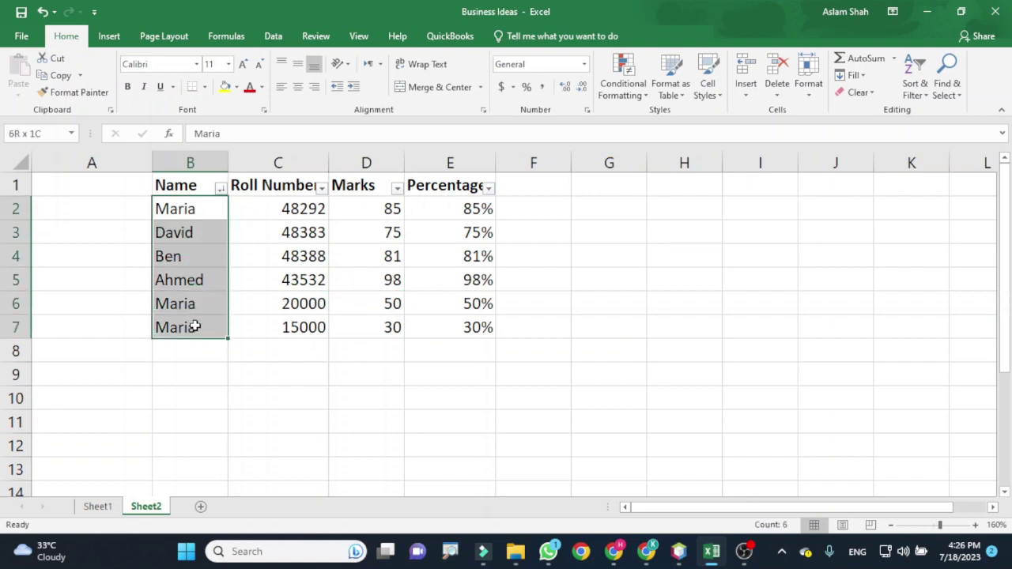
{"action": "left_click_drag", "start_coordinate": [392, 208], "coordinate": [388, 327], "text": "ctrl"}
{"action": "left_click", "coordinate": [110, 36]}
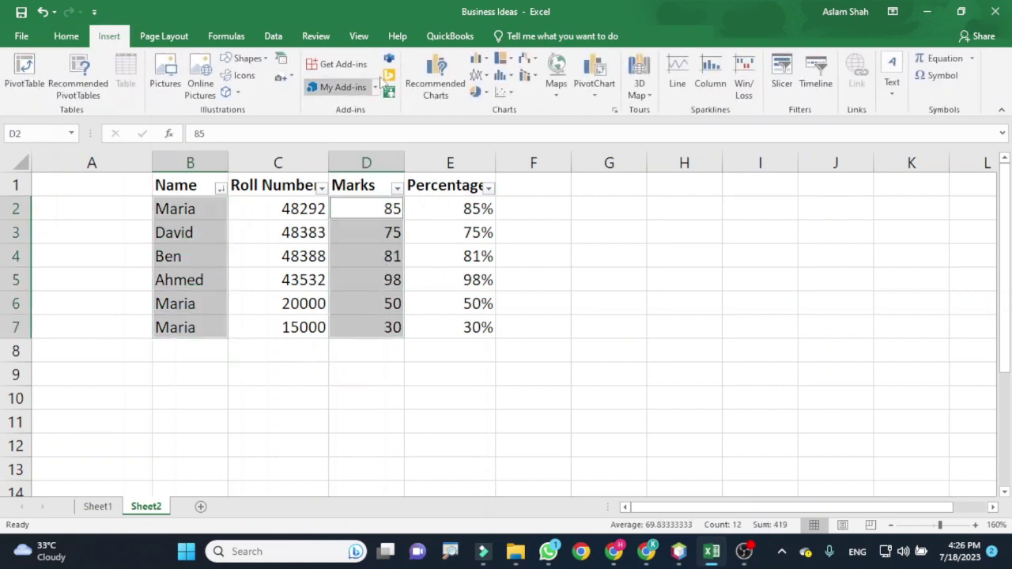
{"action": "left_click", "coordinate": [487, 77]}
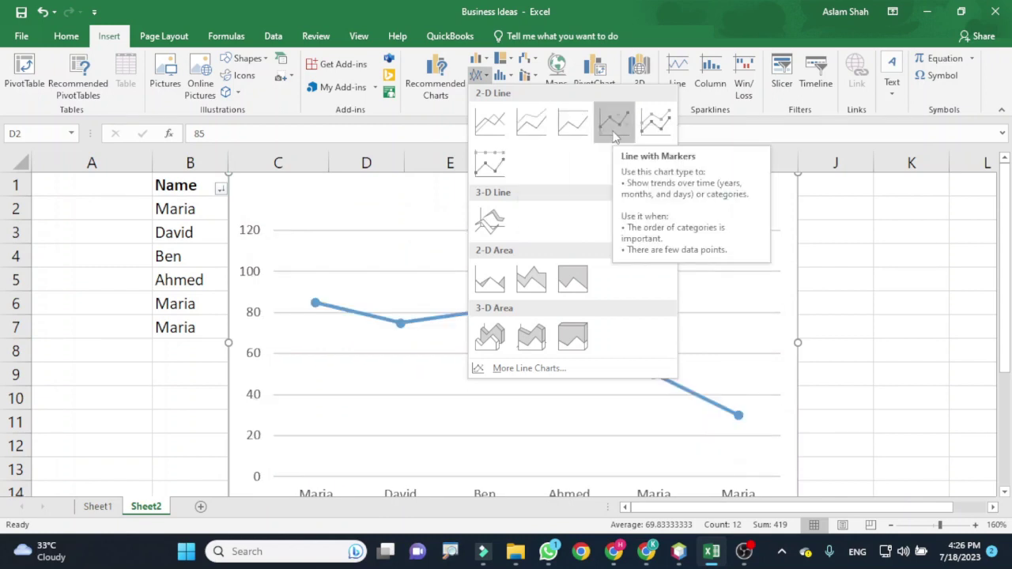
{"action": "left_click", "coordinate": [478, 76]}
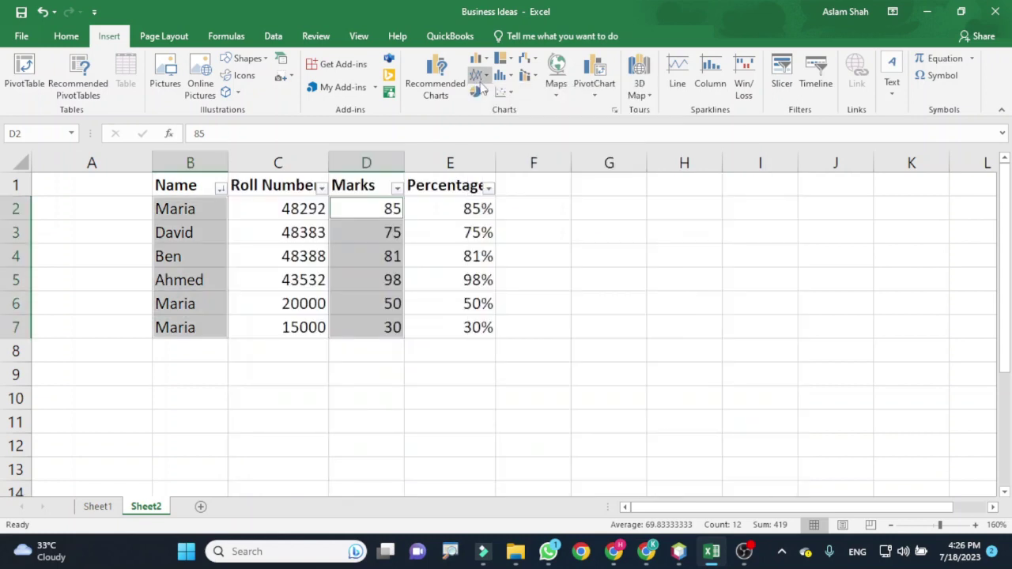
{"action": "left_click", "coordinate": [484, 93]}
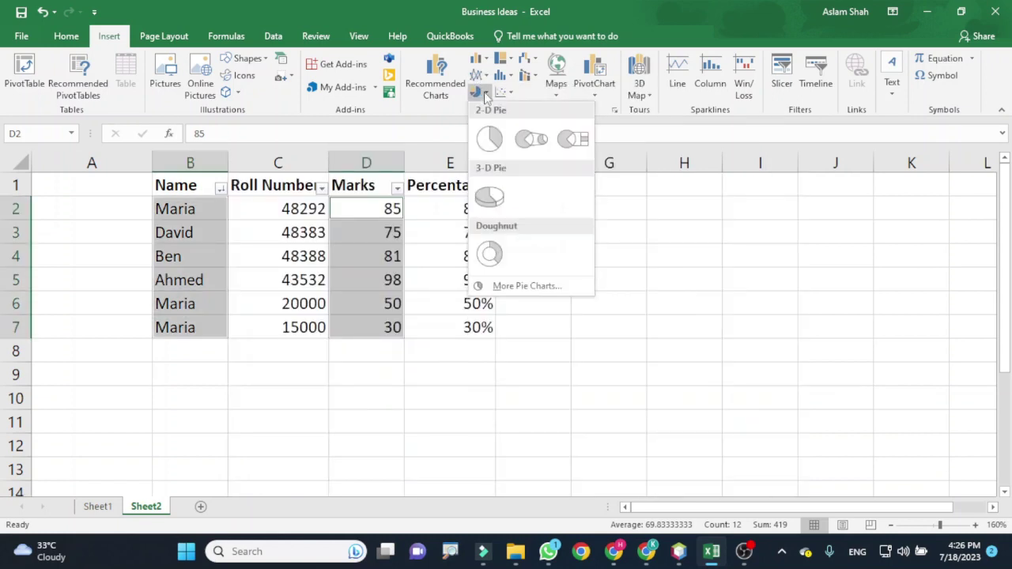
{"action": "left_click", "coordinate": [488, 139]}
- Shrink the pie chart and move it beside the Marks column, clear of the names and marks
{"action": "left_click_drag", "start_coordinate": [798, 173], "coordinate": [633, 289]}
{"action": "left_click_drag", "start_coordinate": [551, 324], "coordinate": [766, 203]}
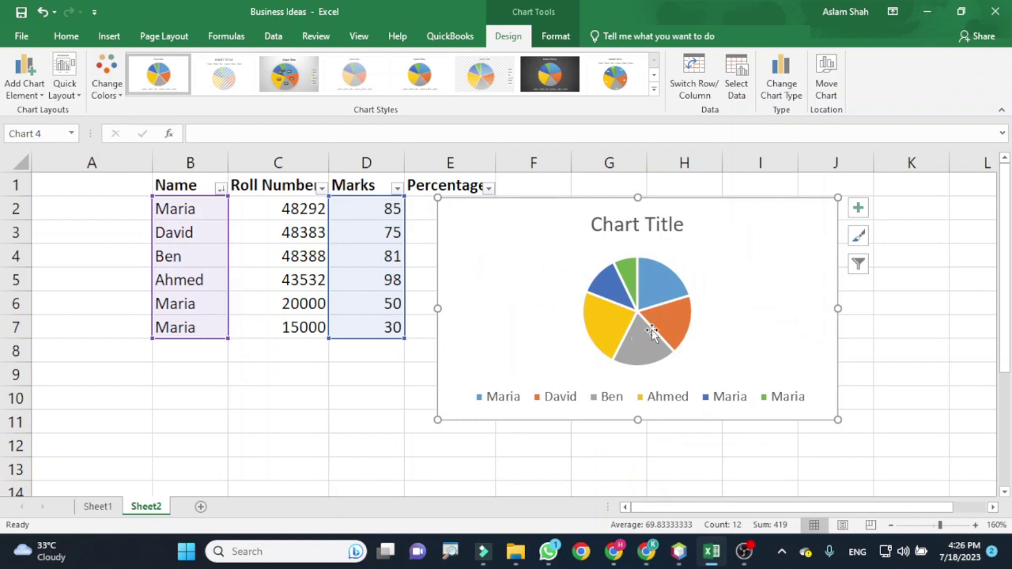
- Examine the pie chart's legend entries and match them with the coloured slices
{"action": "left_click", "coordinate": [501, 405]}
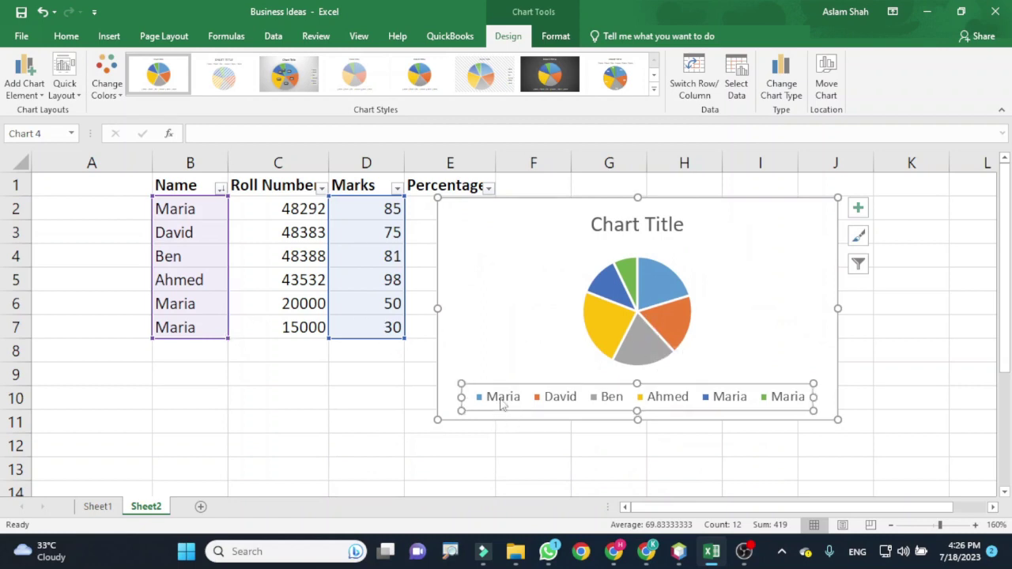
{"action": "mouse_move", "coordinate": [664, 287]}
{"action": "mouse_move", "coordinate": [681, 324]}
{"action": "left_click", "coordinate": [640, 293]}
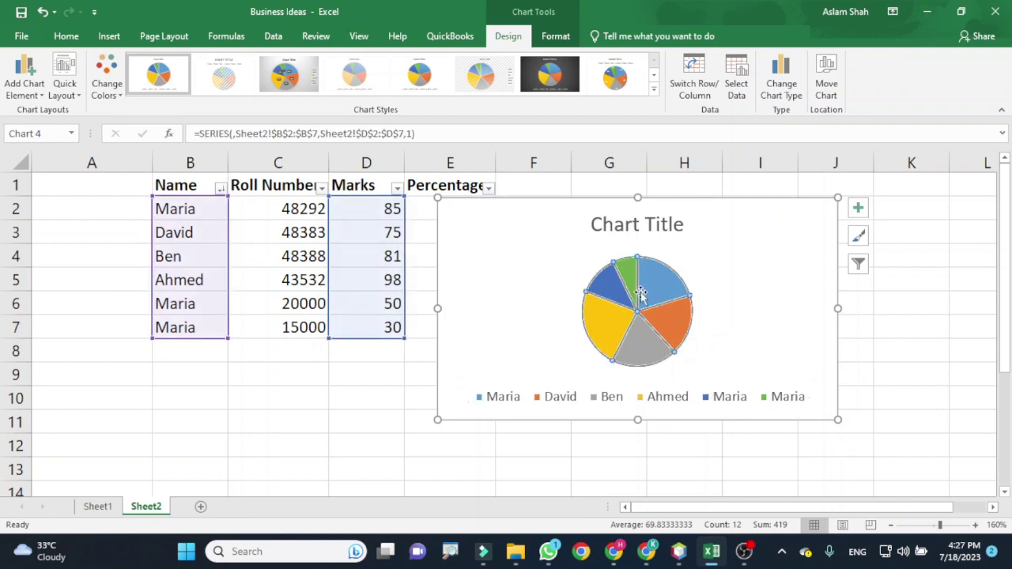